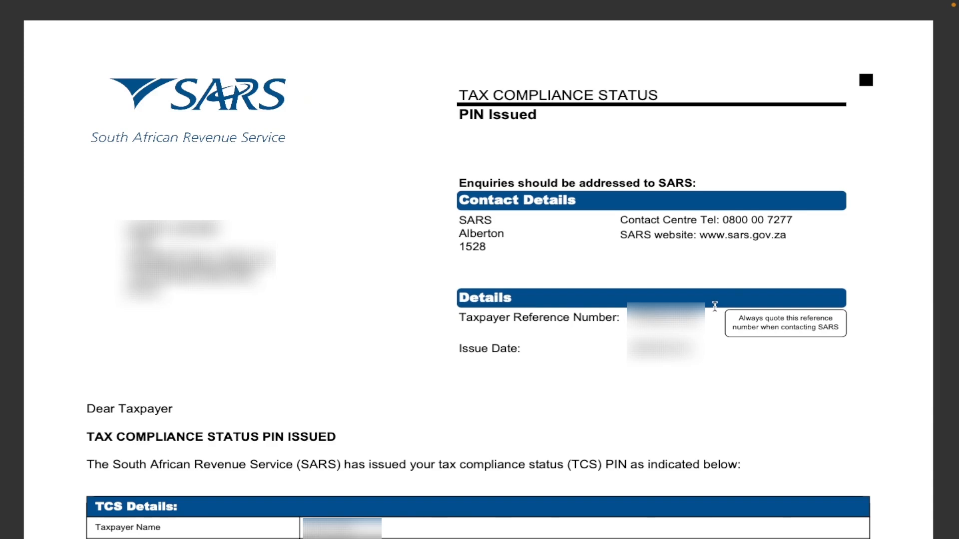
Scroll down the PIN Issued letter and highlight its Good Standing purpose of request
scroll(714, 306, "down", 1)
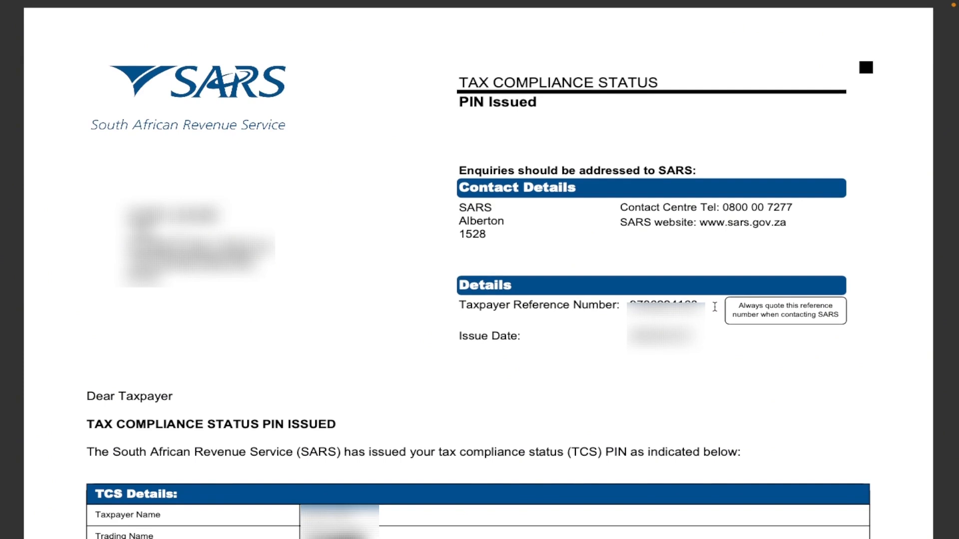
scroll(751, 274, "down", 3)
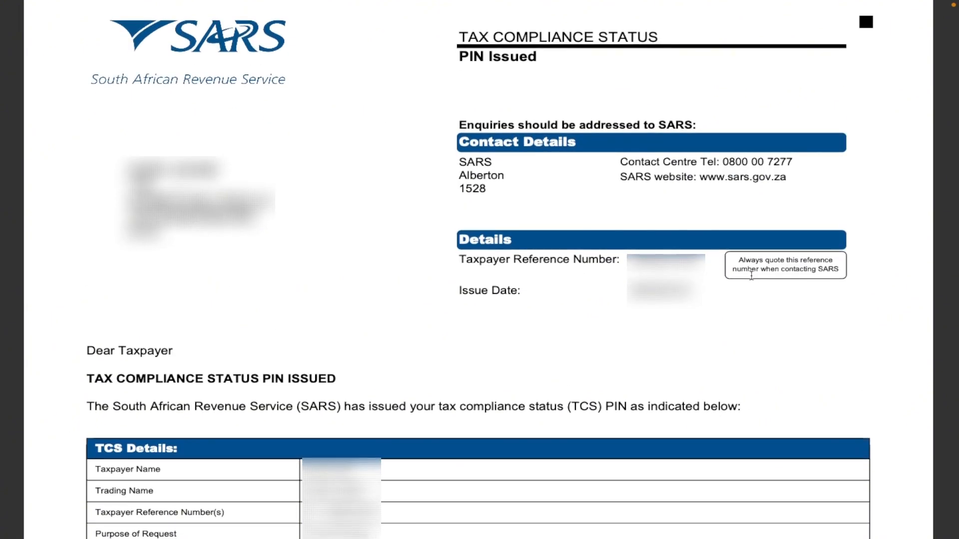
scroll(751, 275, "down", 2)
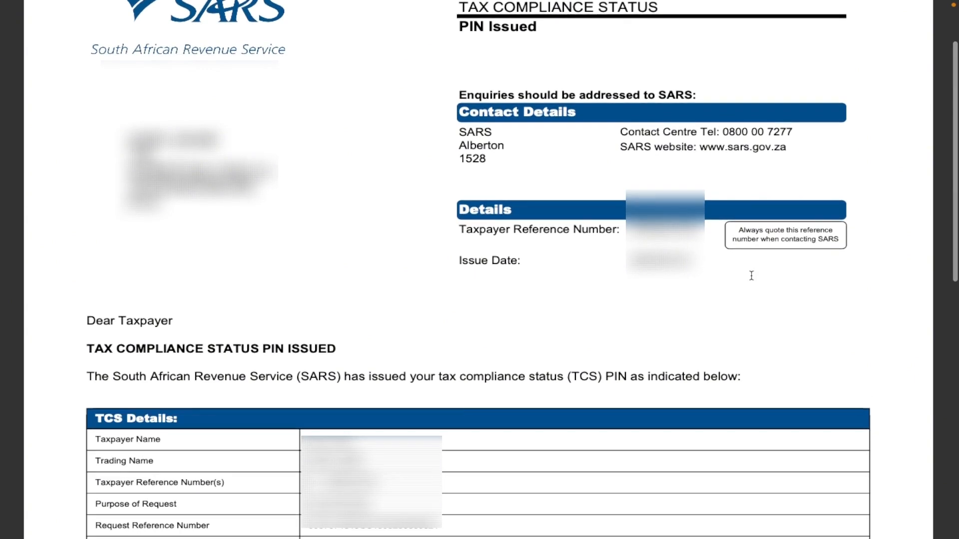
scroll(751, 276, "down", 2)
scroll(751, 276, "down", 2)
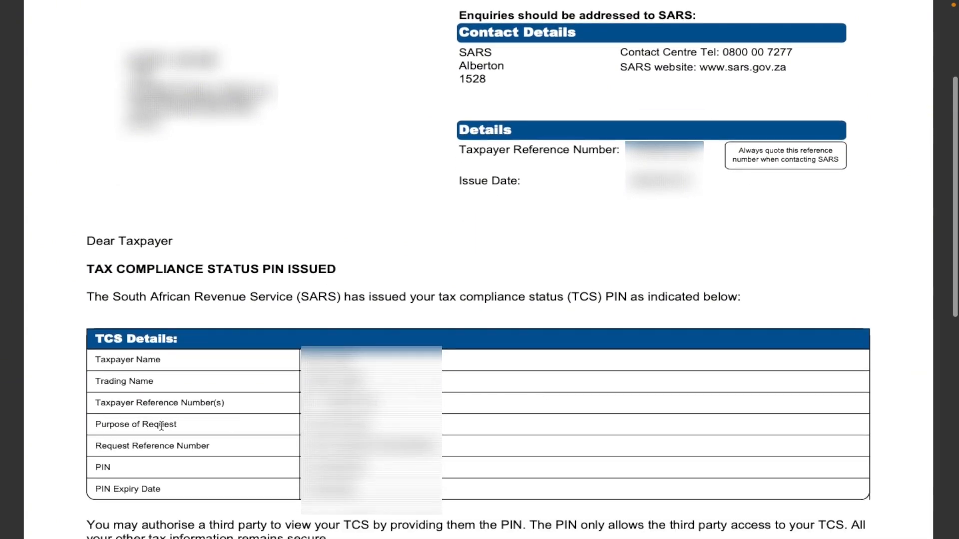
left_click_drag(95, 424, 178, 424)
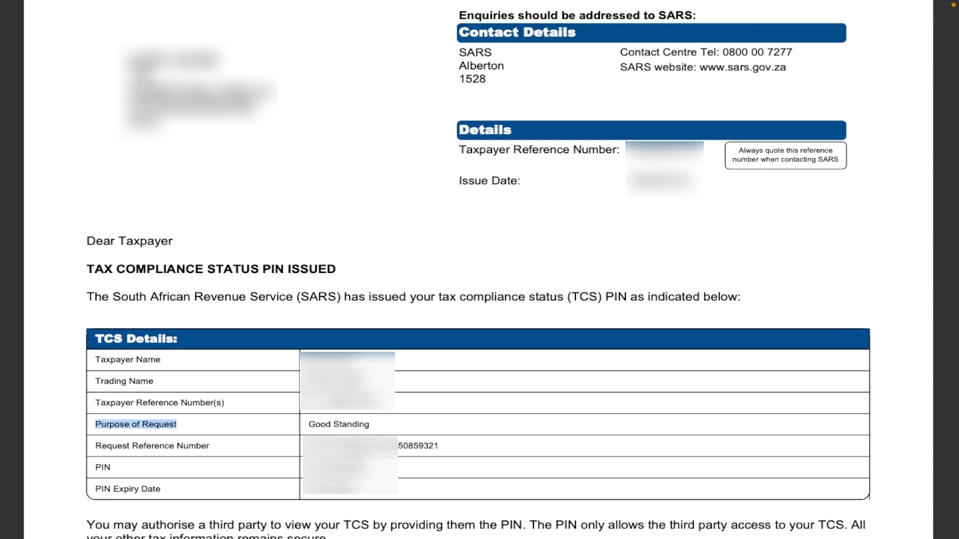
left_click_drag(307, 424, 425, 424)
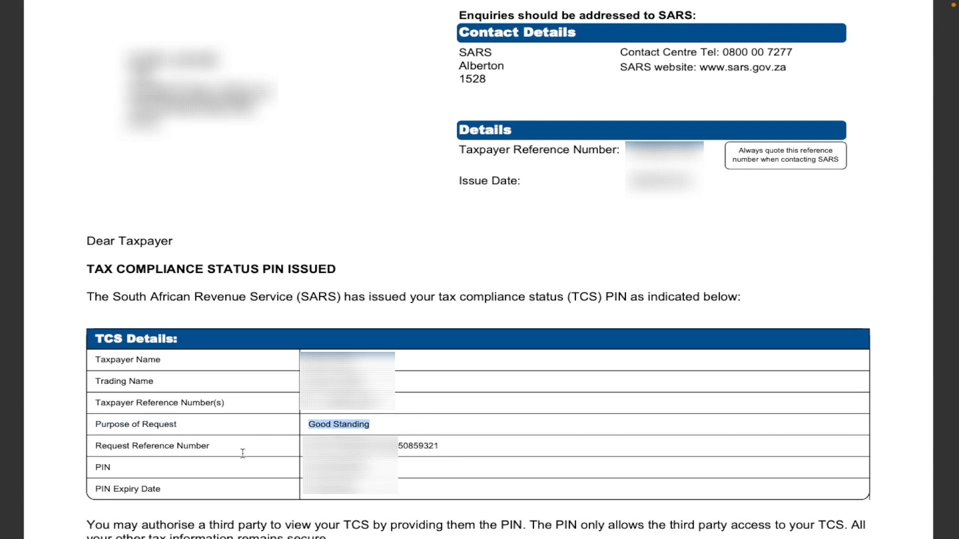
left_click_drag(307, 468, 367, 467)
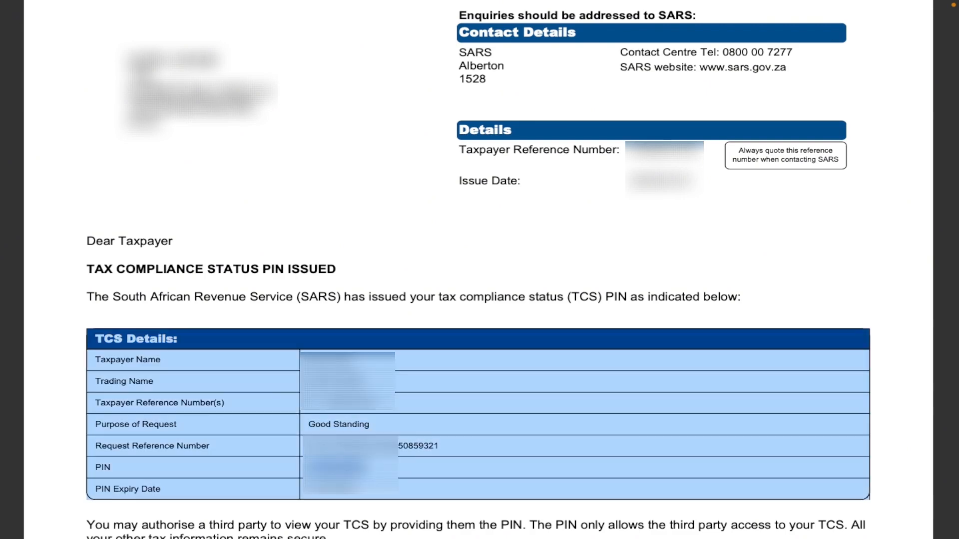
left_click(380, 468)
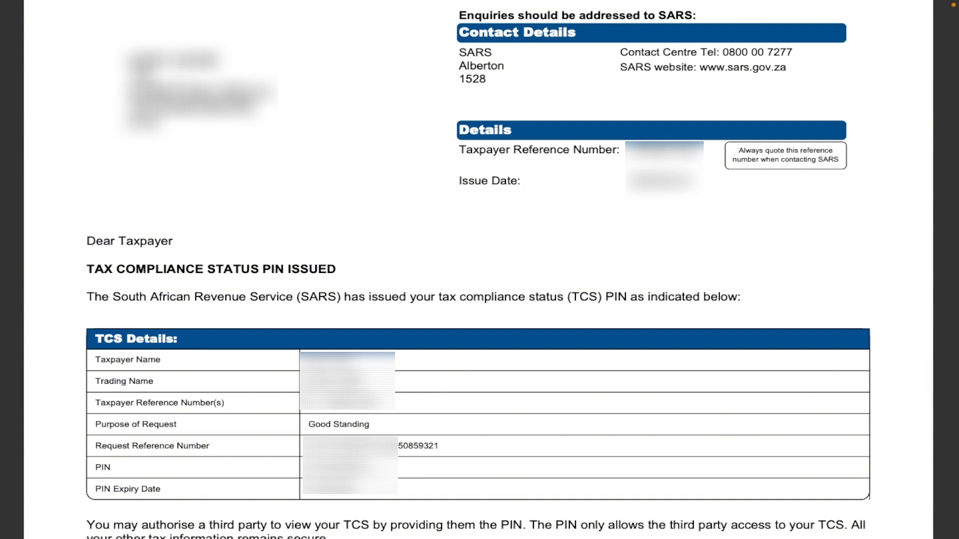
Recheck the Good Standing row and the TCS Details table further down the letter
scroll(479, 270, "up", 3)
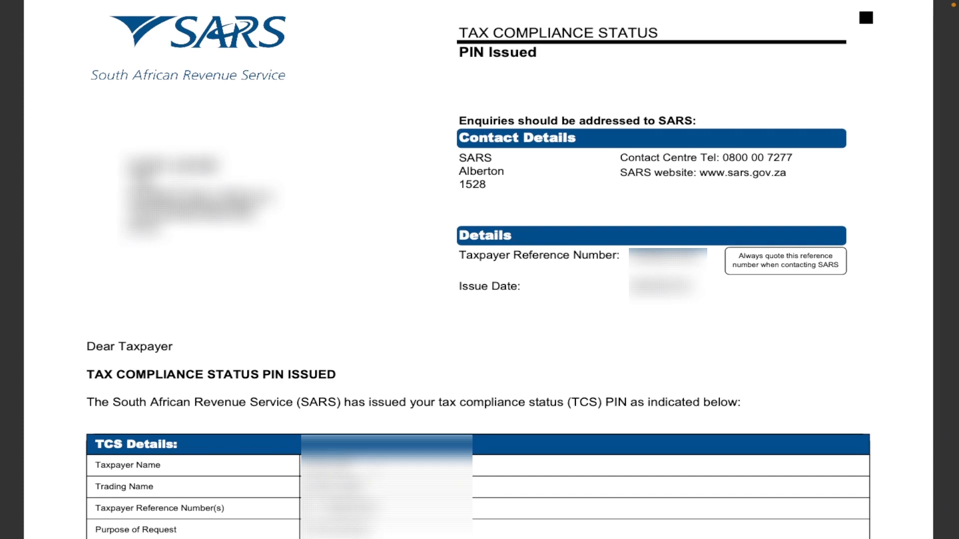
scroll(478, 270, "down", 1)
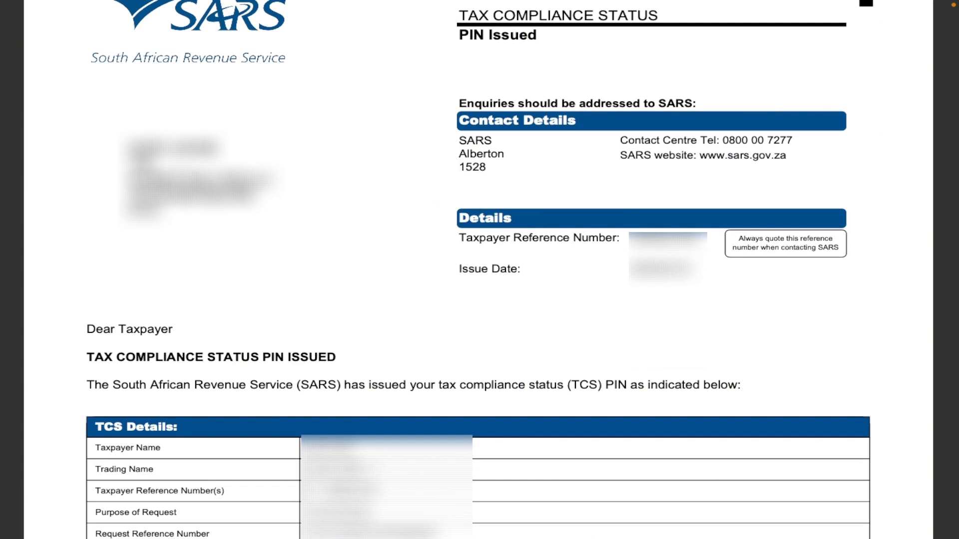
scroll(375, 467, "down", 1)
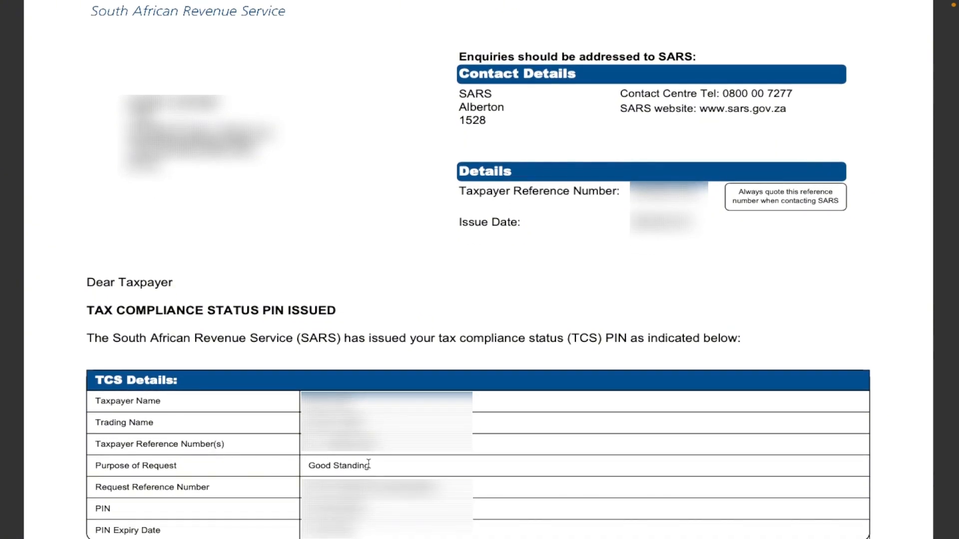
left_click_drag(370, 466, 317, 461)
left_click(387, 463)
scroll(364, 468, "down", 1)
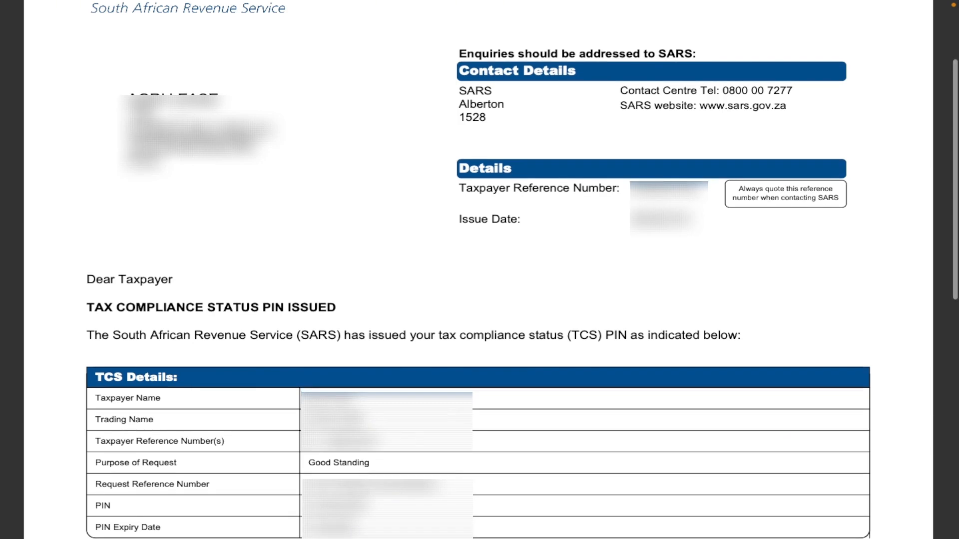
left_click_drag(309, 506, 368, 505)
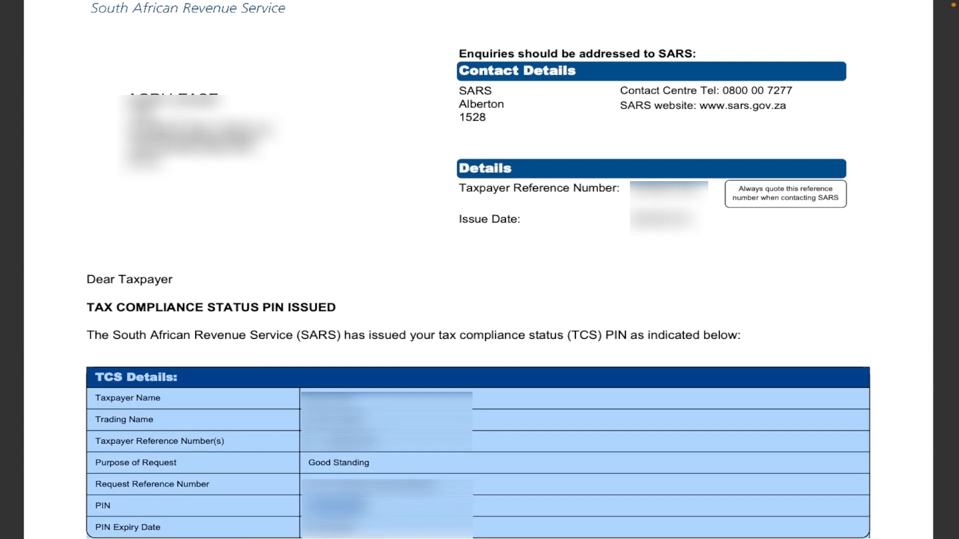
left_click(369, 505)
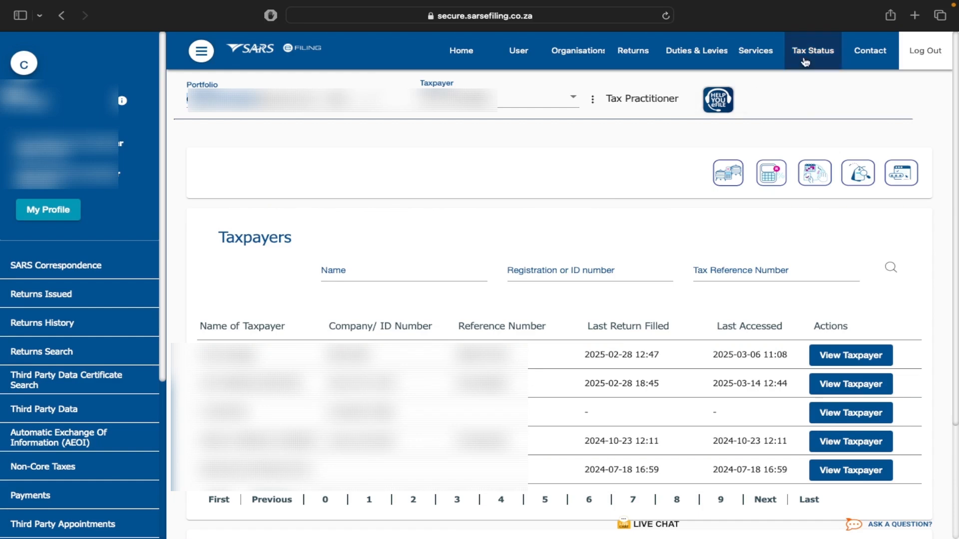
Activate the Tax Compliance Status Verification service under Tax Status and continue to its form
left_click(808, 57)
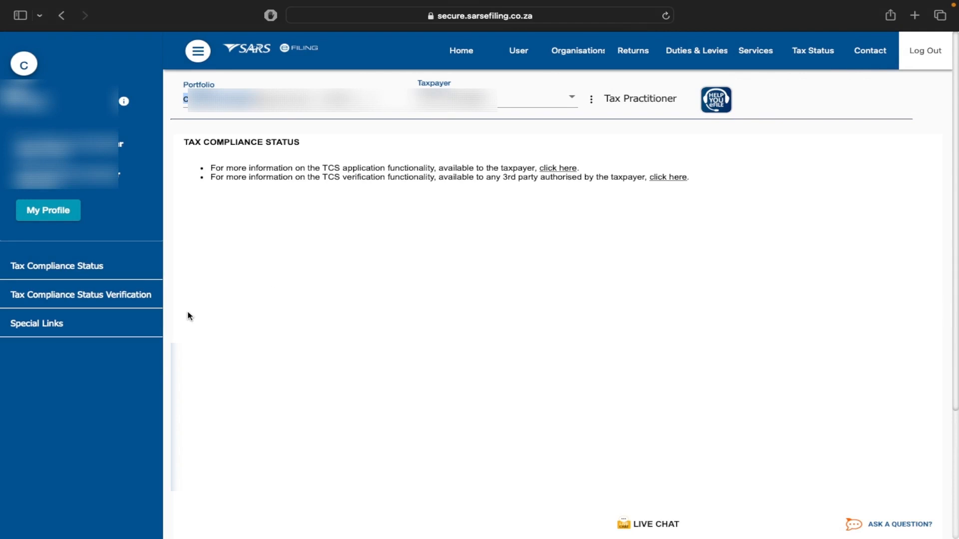
left_click(135, 300)
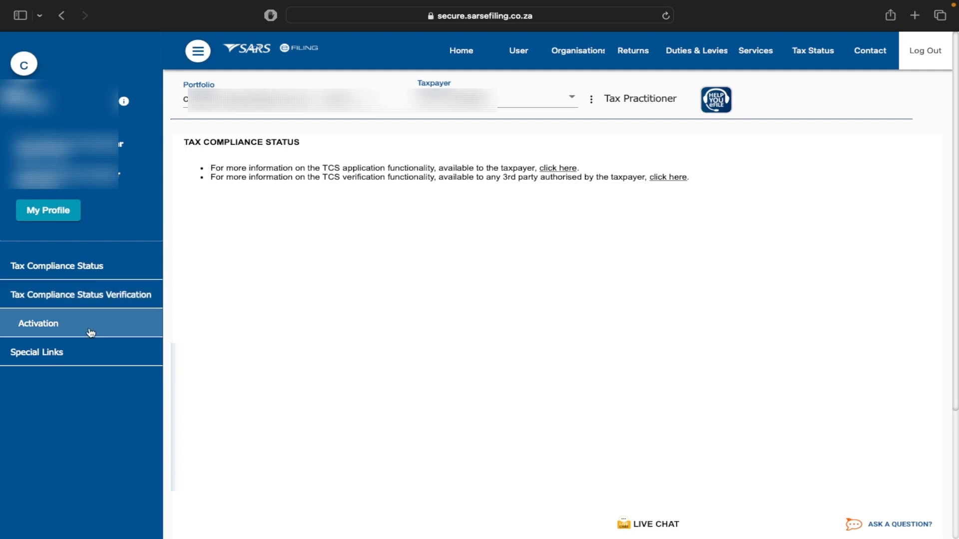
left_click(90, 333)
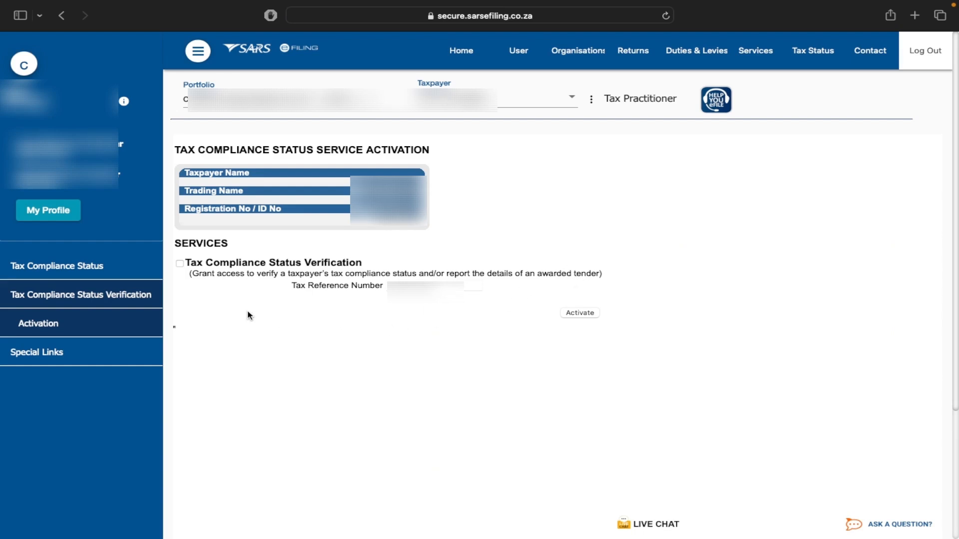
left_click(180, 264)
left_click(584, 313)
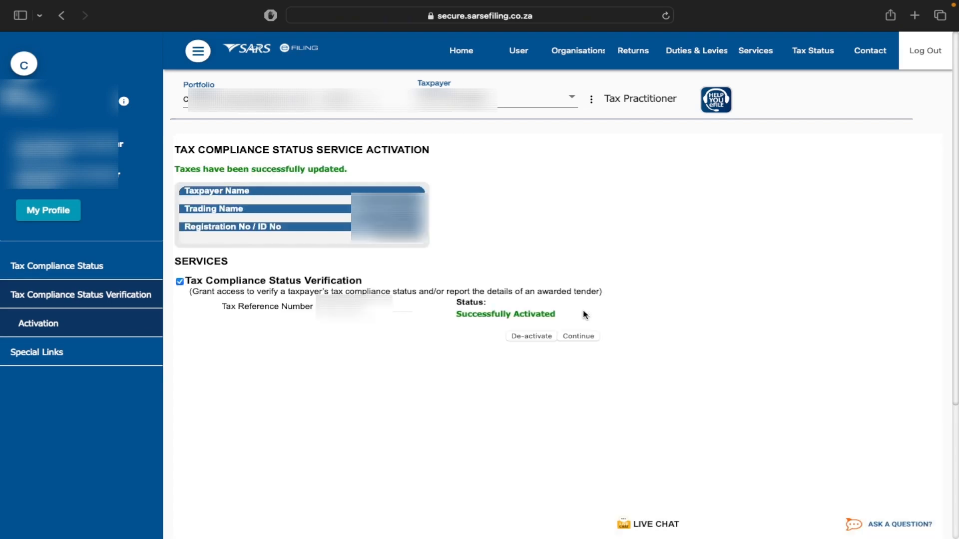
left_click(584, 336)
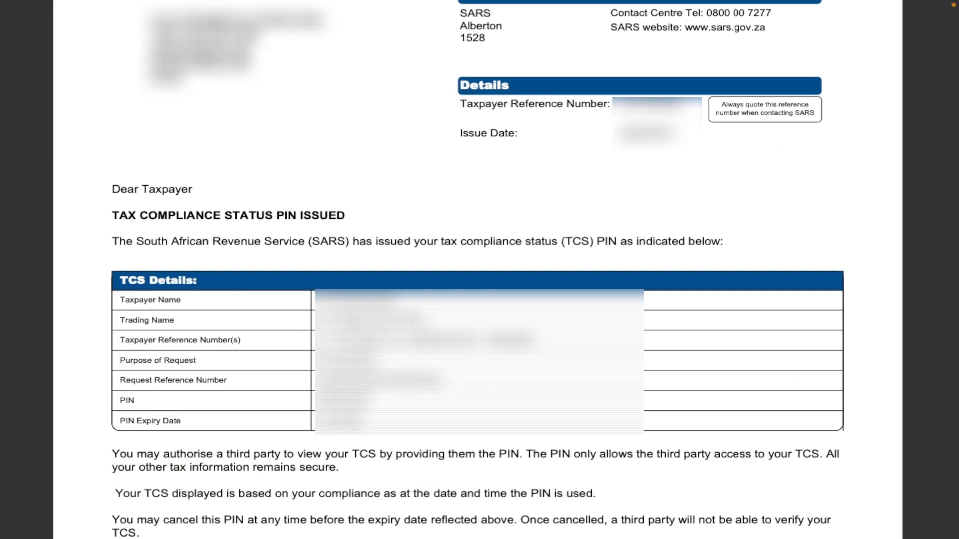
Select the letter's taxpayer reference number and place the cursor in the Tax Reference Number field
left_click_drag(382, 340, 344, 340)
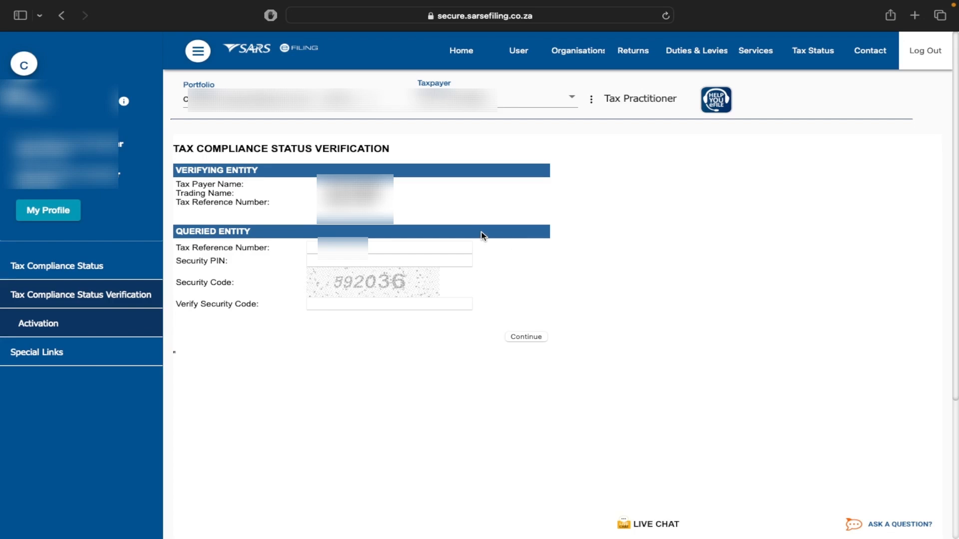
left_click(378, 244)
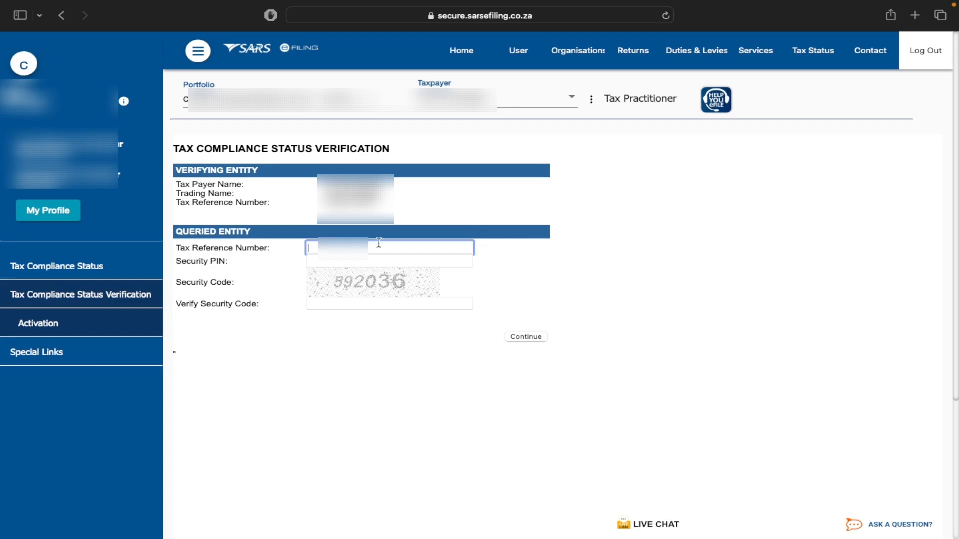
Enter the tax reference number, the letter's security PIN and the displayed security code, then submit
key("super+v")
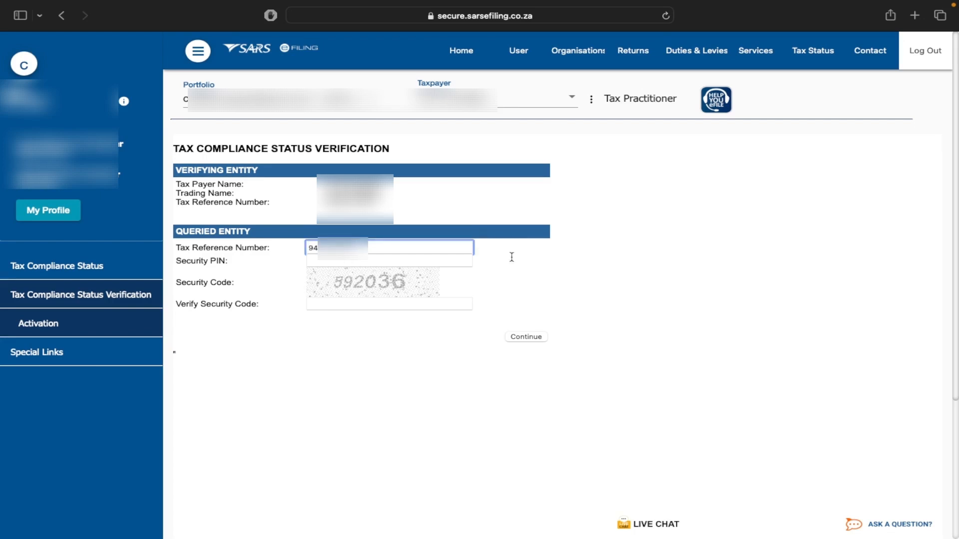
left_click(514, 260)
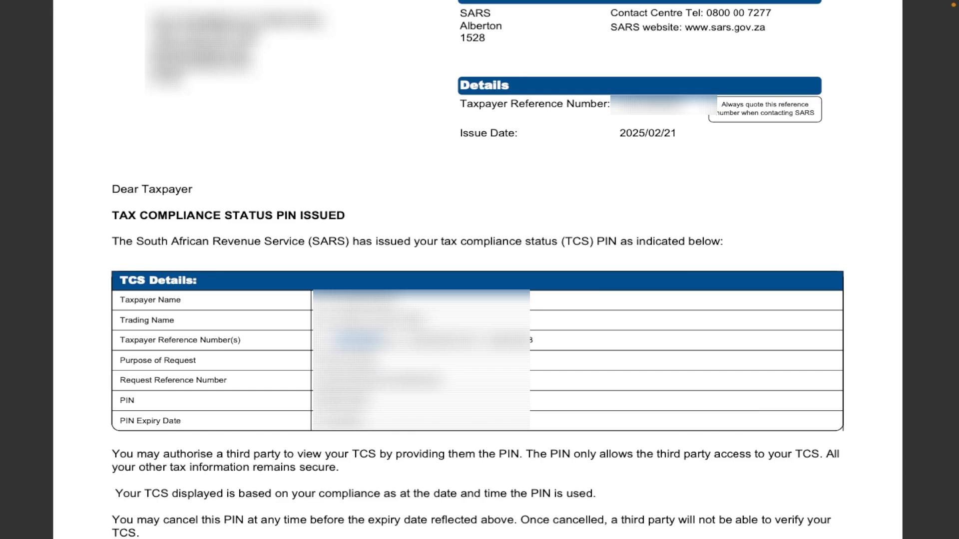
left_click_drag(115, 405, 146, 399)
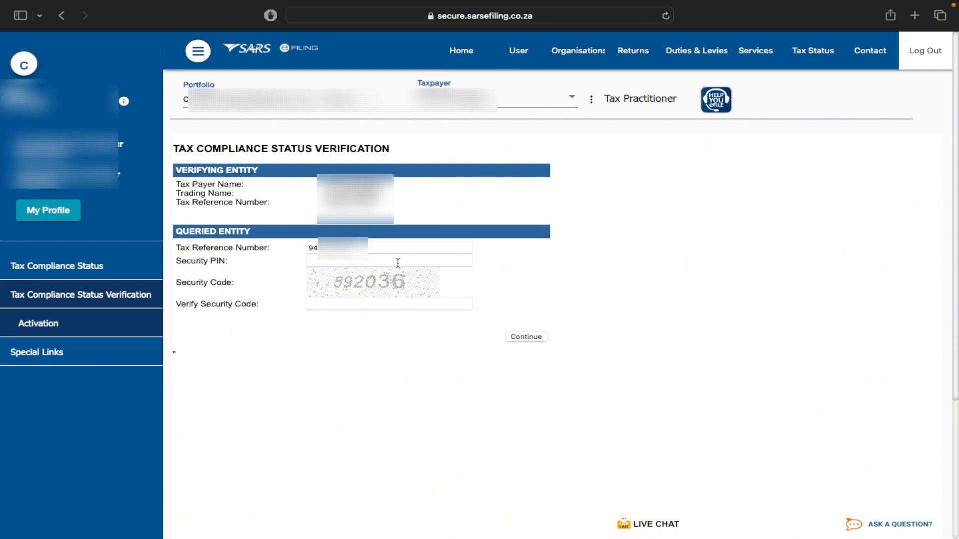
left_click(398, 262)
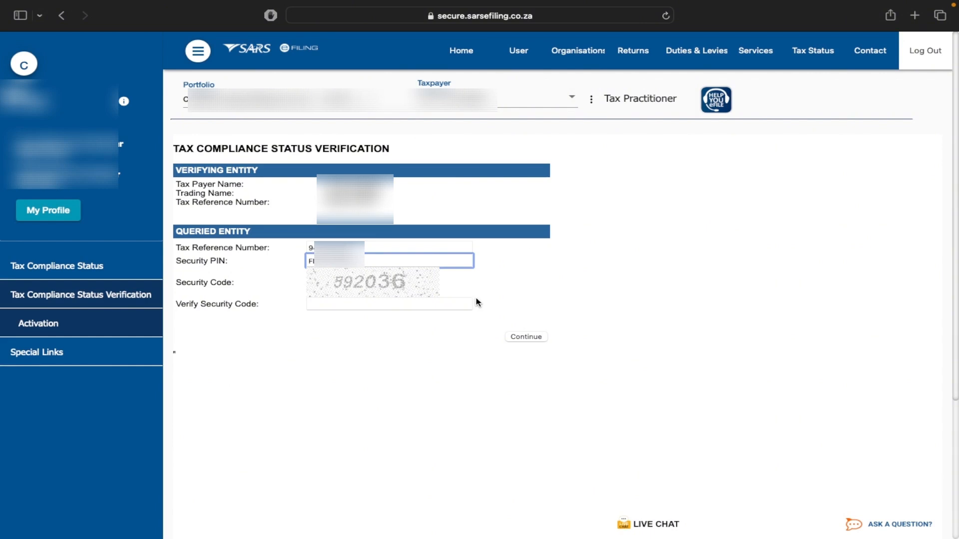
left_click(415, 305)
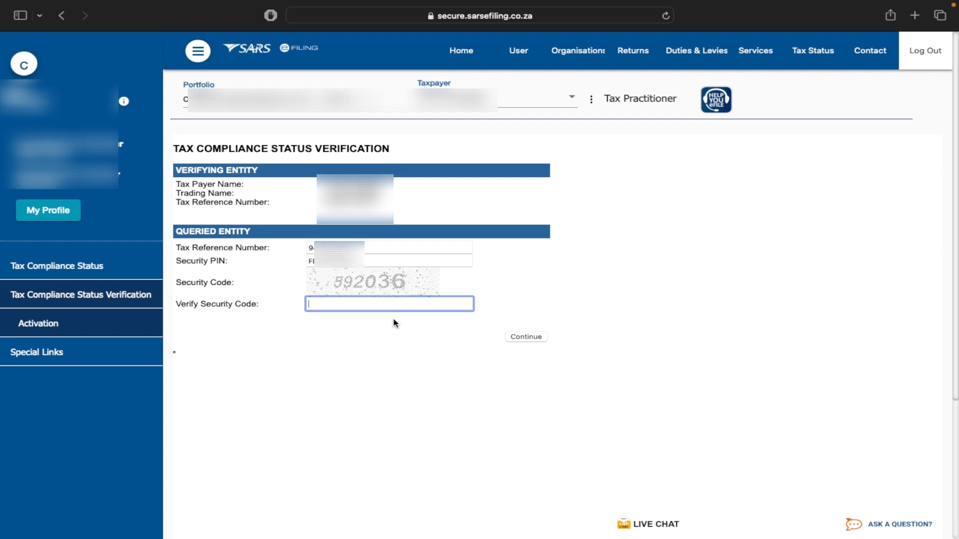
left_click(526, 337)
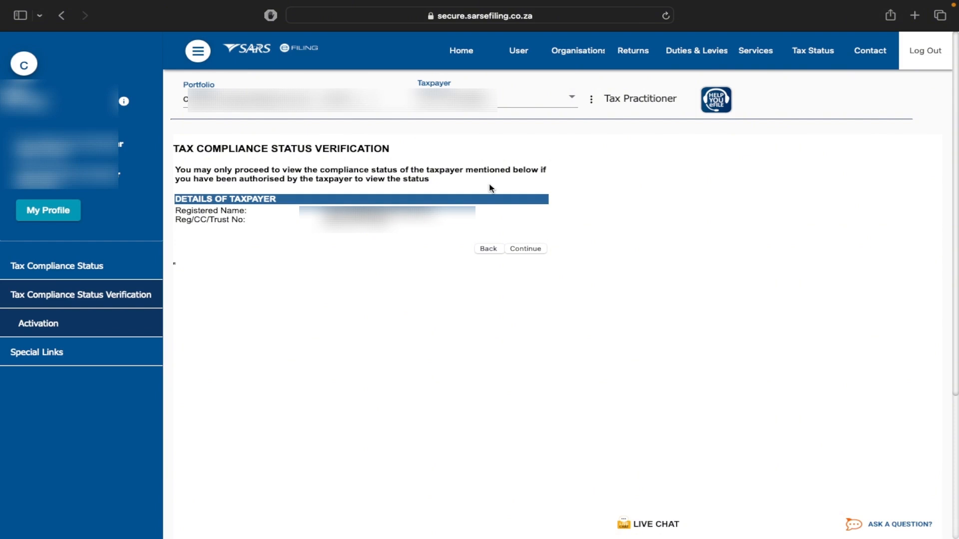
Continue from the Details of Taxpayer page to see the compliance status
left_click(530, 248)
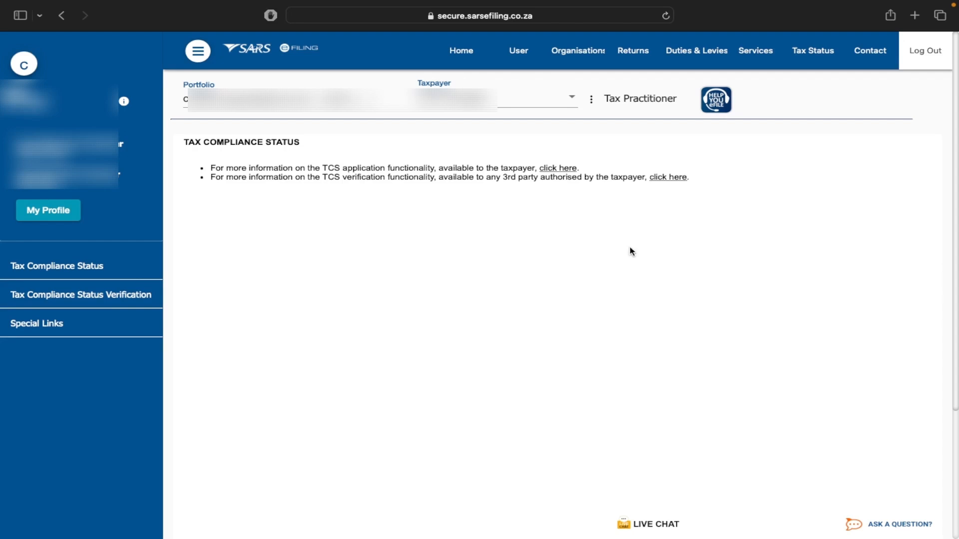
Go to the Returns section once the verification request finishes processing
left_click(627, 58)
Search SARS Correspondence under Returns and view the TCS 3rd Party Verification- Result letter
left_click(639, 50)
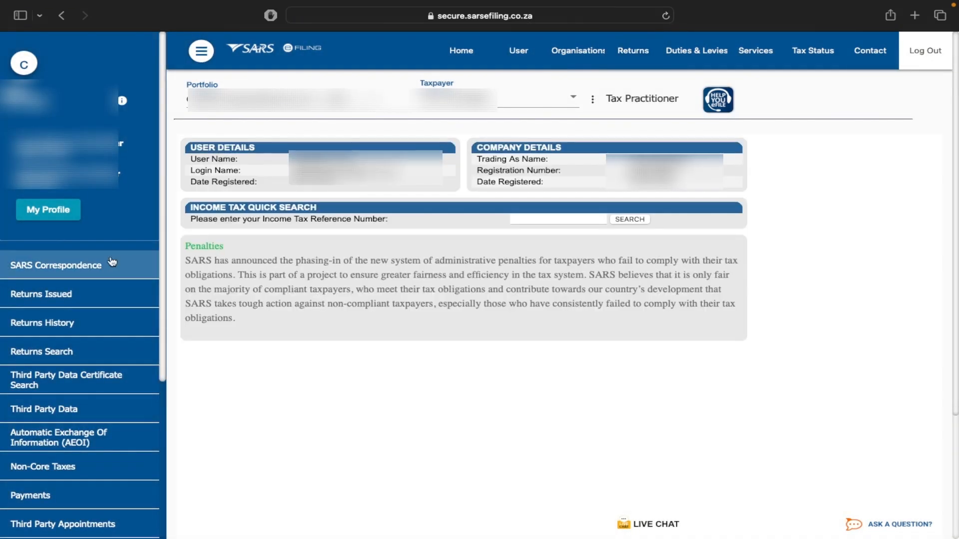
left_click(93, 266)
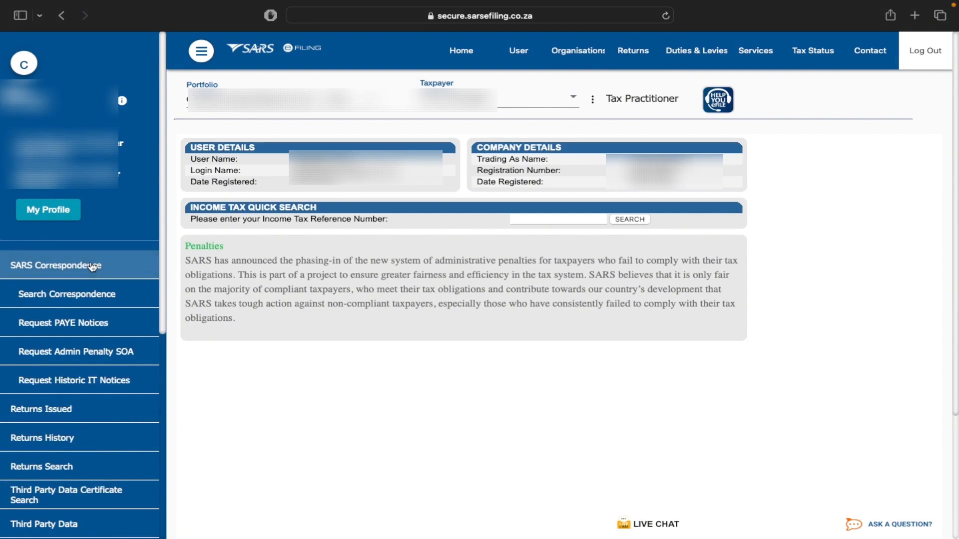
left_click(113, 298)
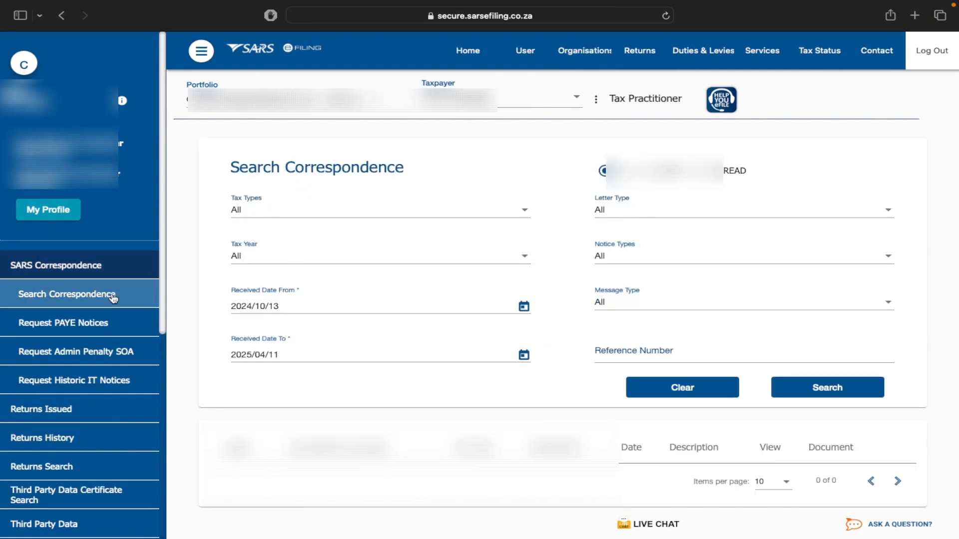
scroll(471, 360, "down", 2)
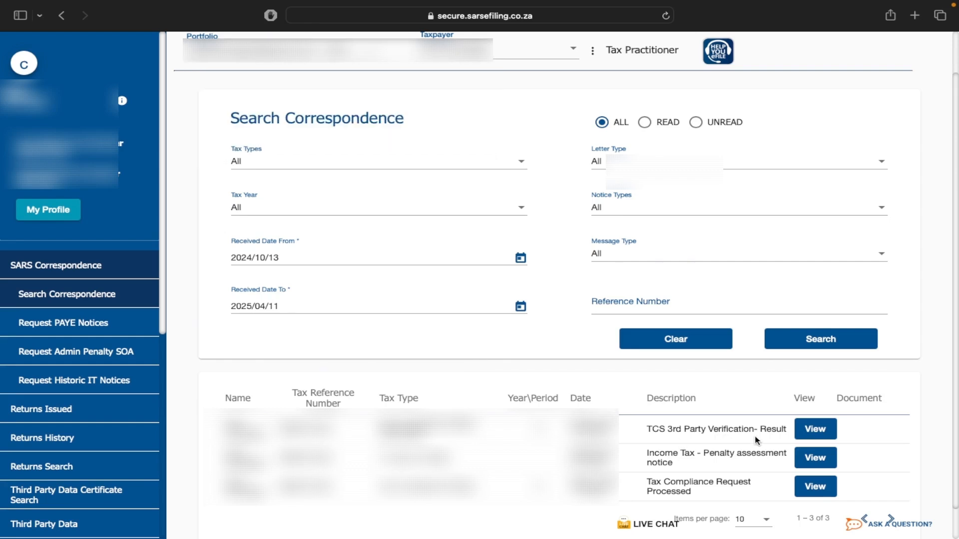
left_click(824, 430)
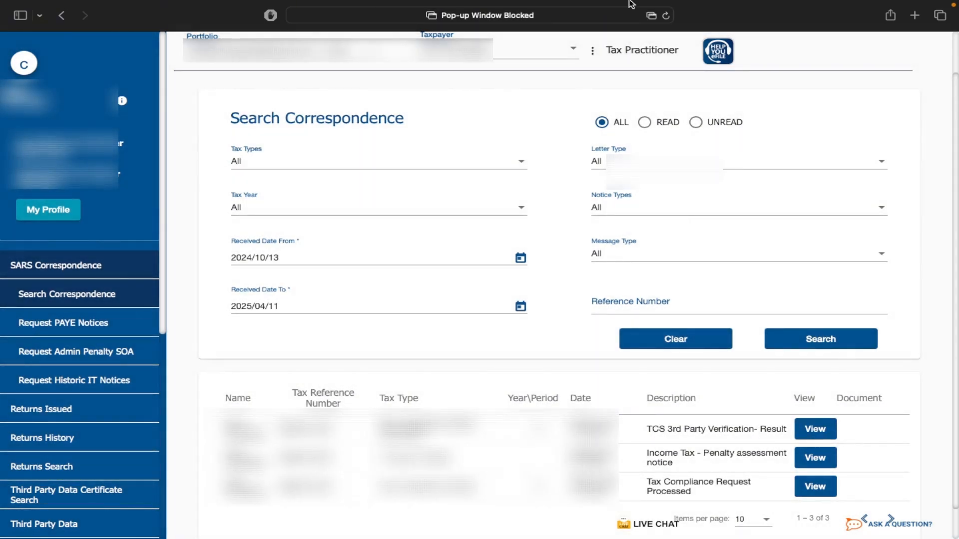
Allow the blocked pop-up and highlight the letter's Tax Compliance Status Verification heading
left_click(651, 16)
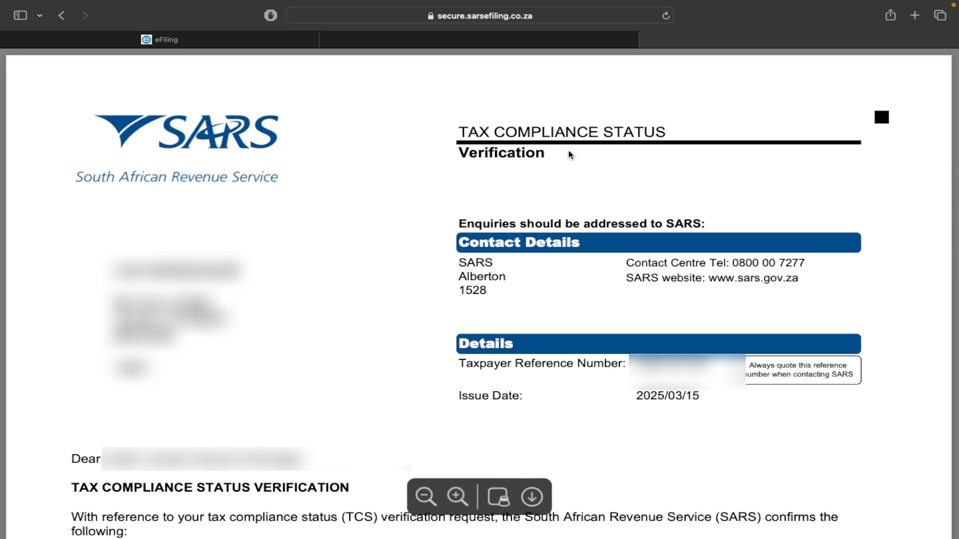
left_click_drag(462, 133, 660, 133)
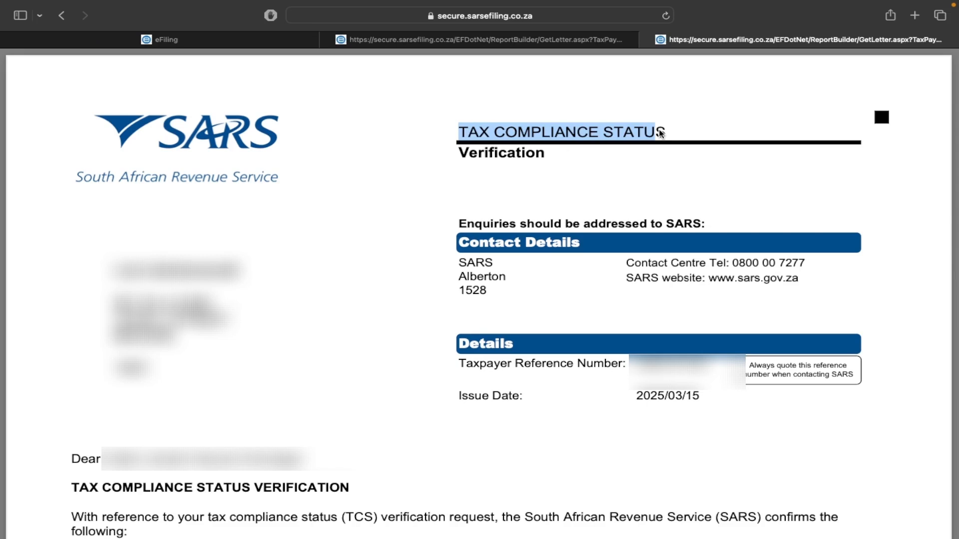
left_click_drag(462, 159, 564, 164)
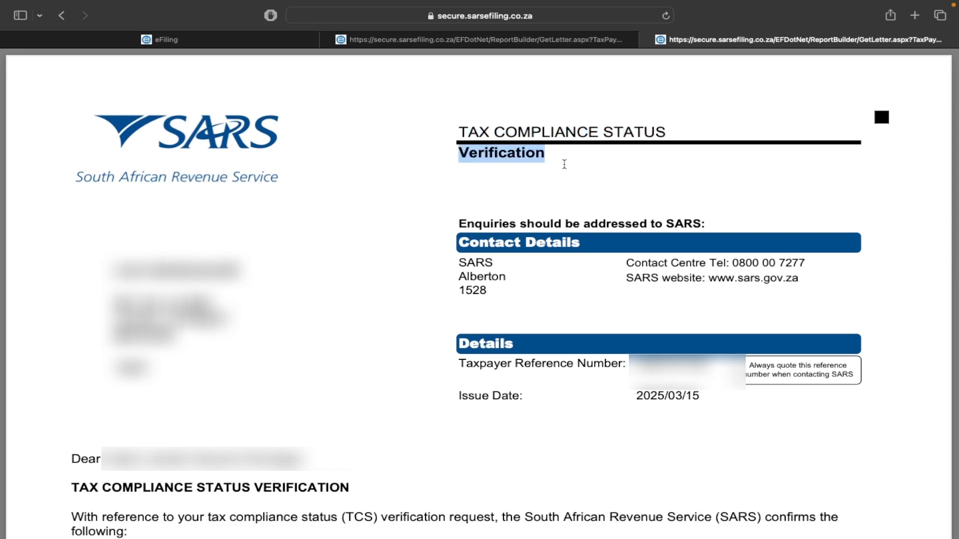
Scroll to the TCS Verification table and highlight the Non Compliant status
scroll(564, 165, "down", 1)
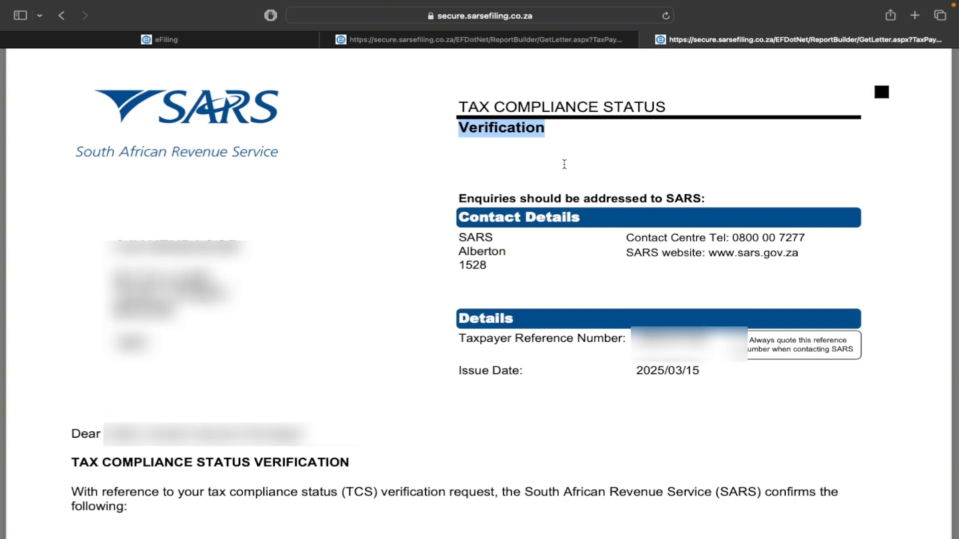
scroll(564, 164, "down", 5)
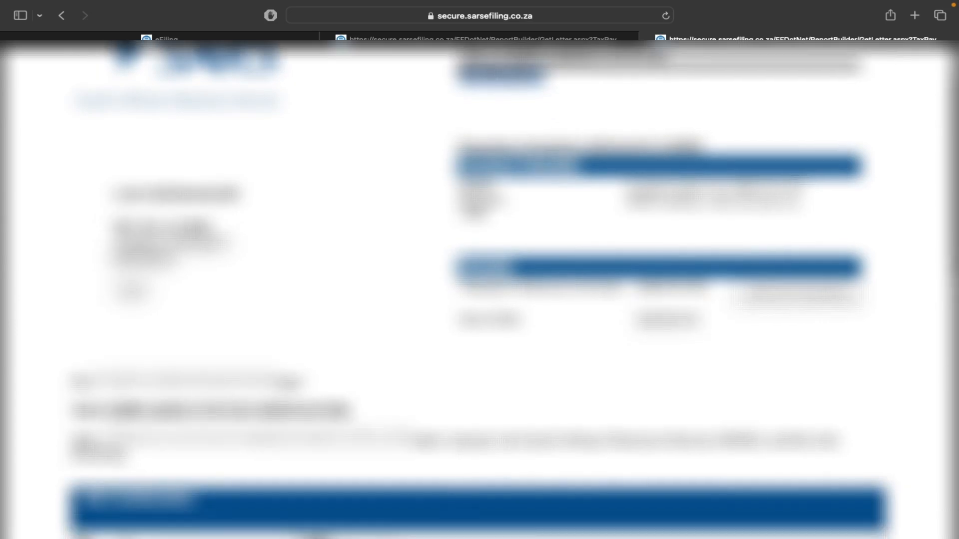
scroll(388, 190, "down", 1)
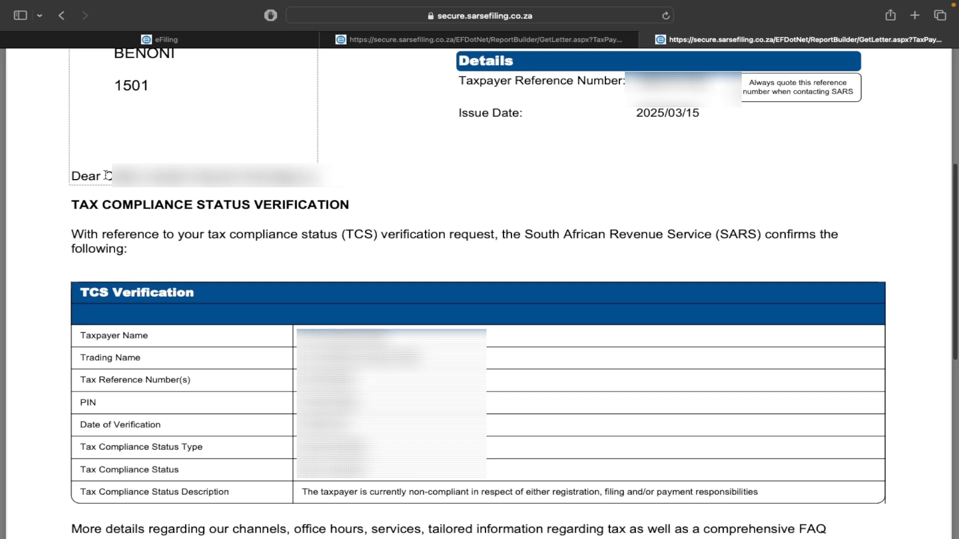
left_click_drag(106, 176, 204, 190)
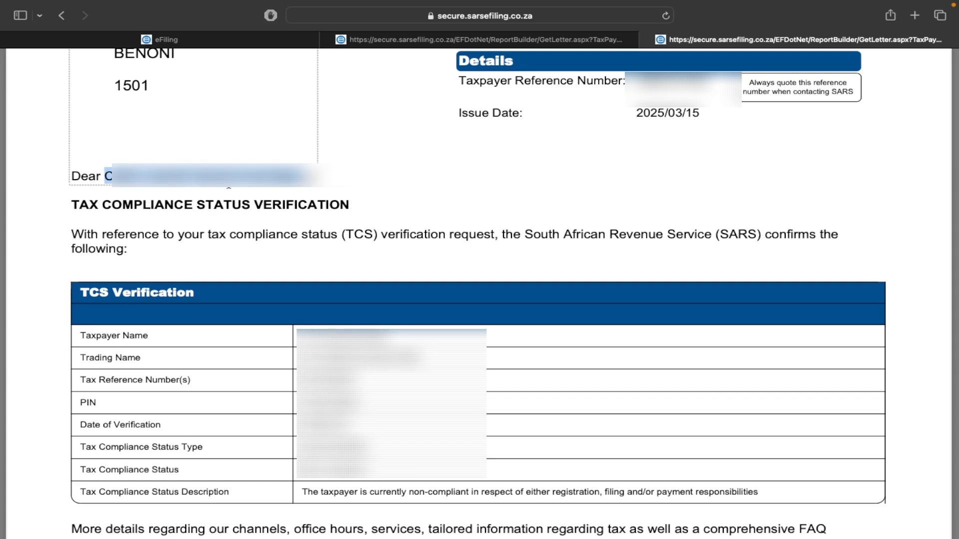
left_click_drag(73, 204, 280, 222)
scroll(279, 222, "down", 5)
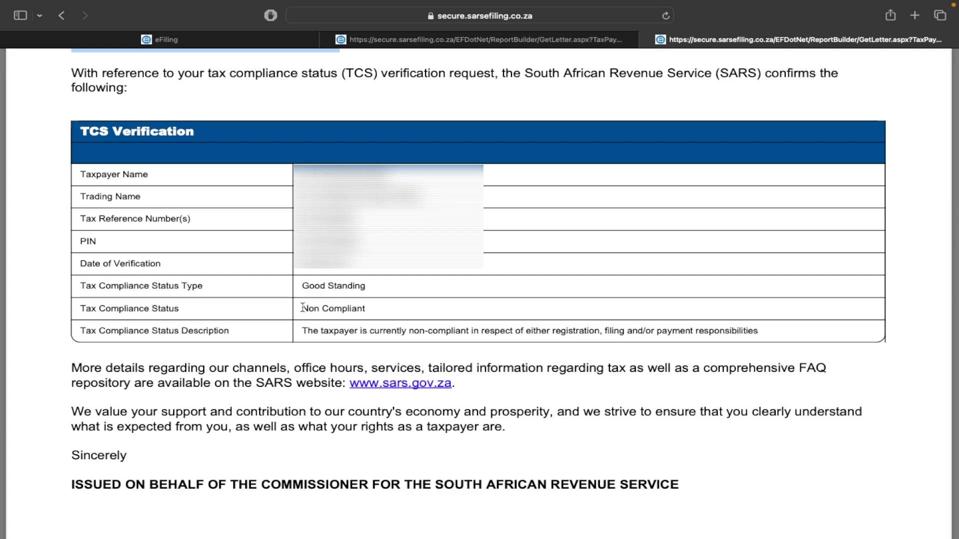
left_click_drag(302, 308, 368, 312)
left_click(401, 297)
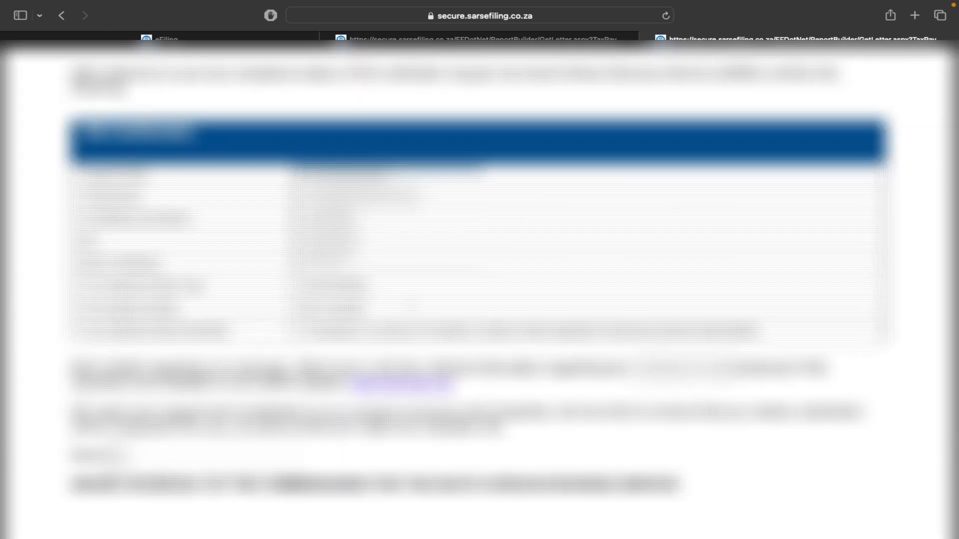
scroll(409, 304, "up", 8)
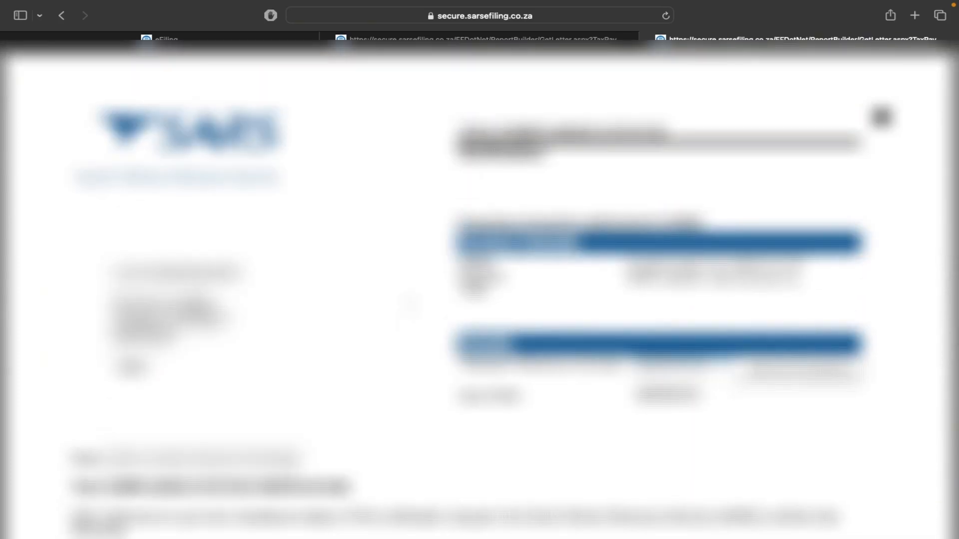